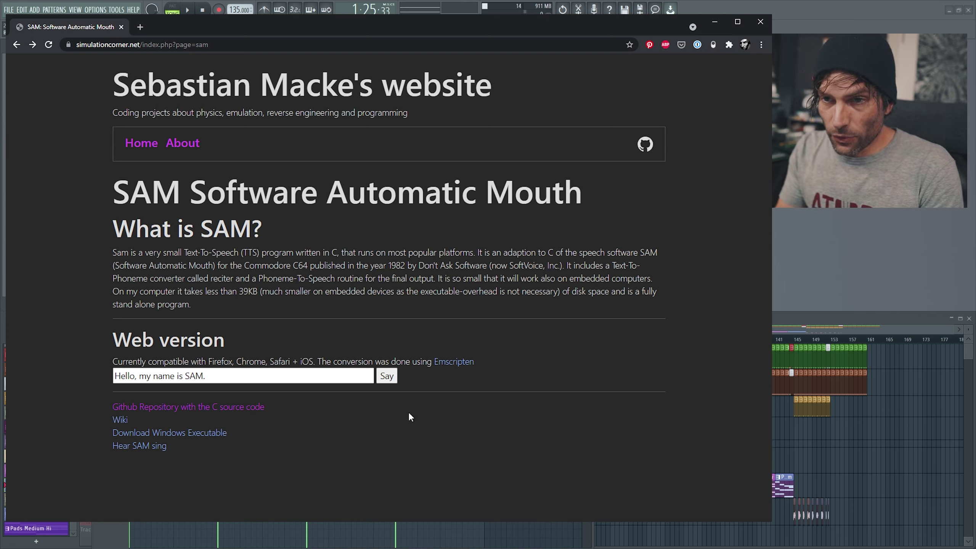
Step: Have the SAM web version speak its default greeting, "a few words" and the spelled-out text "C H I P"
{"action": "left_click", "coordinate": [386, 375]}
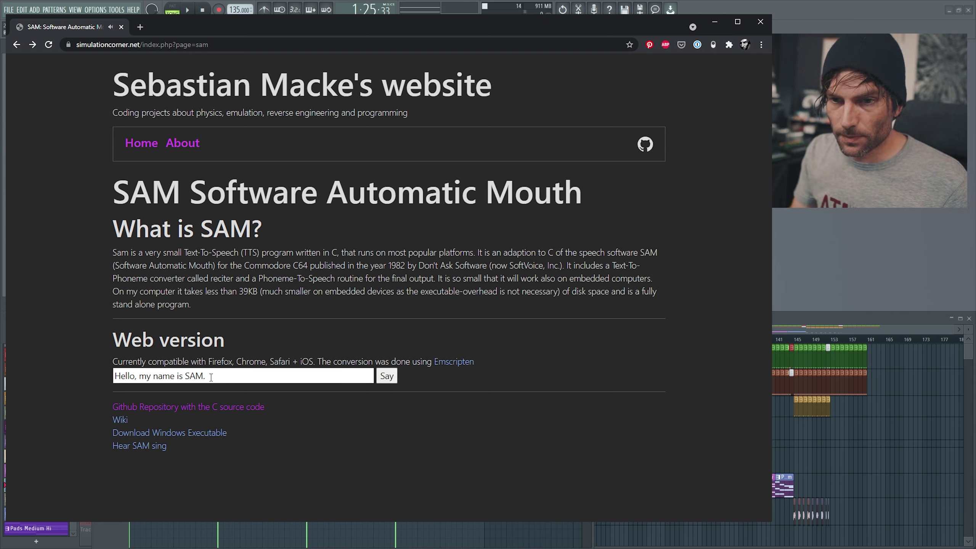
{"action": "left_click_drag", "start_coordinate": [234, 377], "coordinate": [98, 372]}
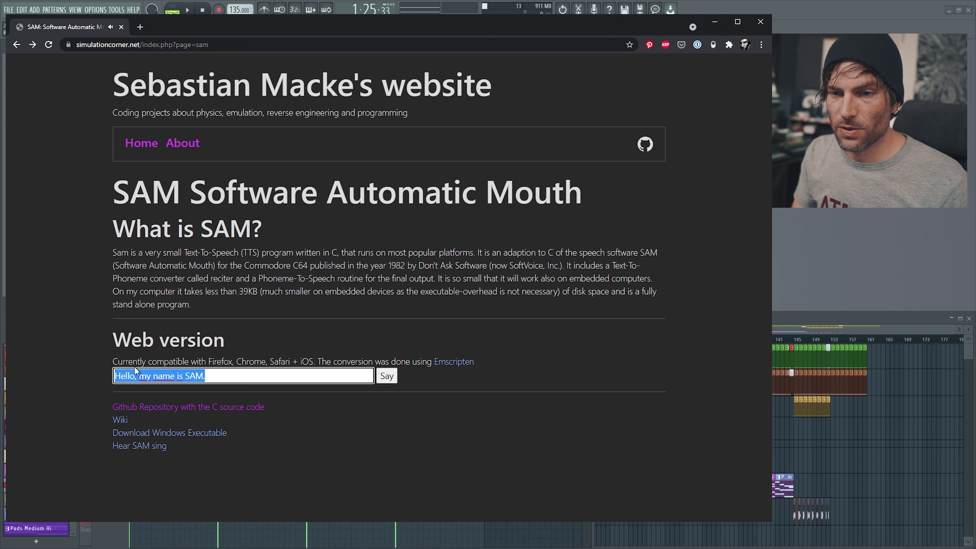
{"action": "type", "text": "a few words"}
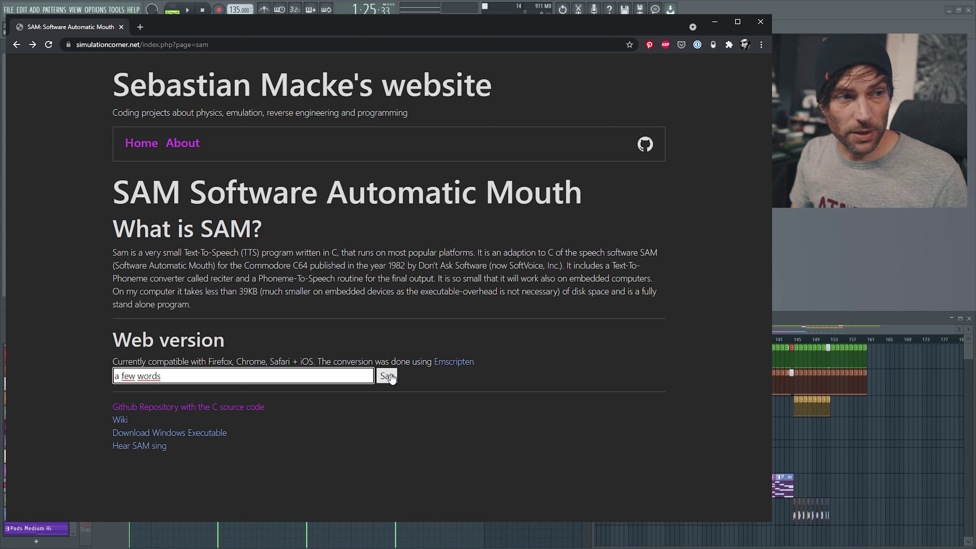
{"action": "left_click", "coordinate": [387, 376]}
{"action": "triple_click", "coordinate": [184, 377]}
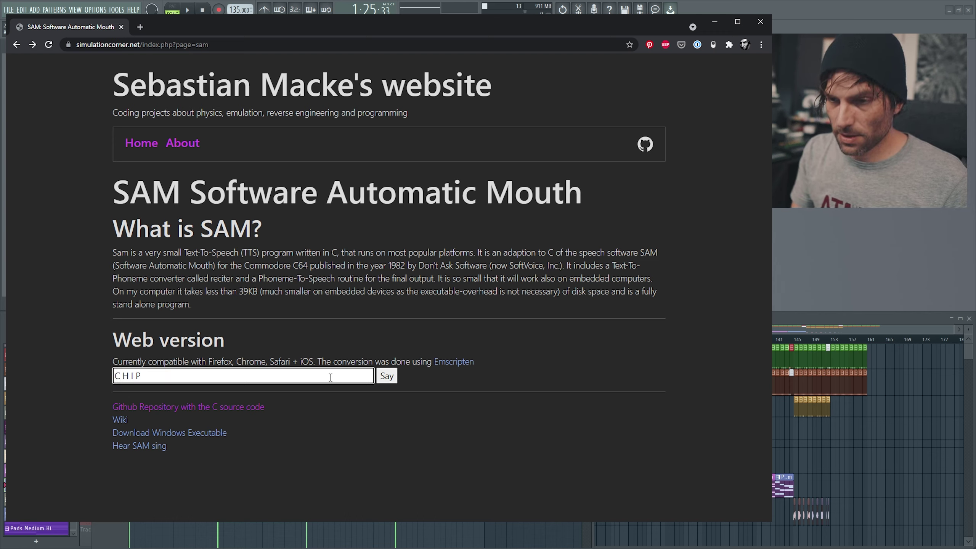
{"action": "left_click", "coordinate": [383, 377]}
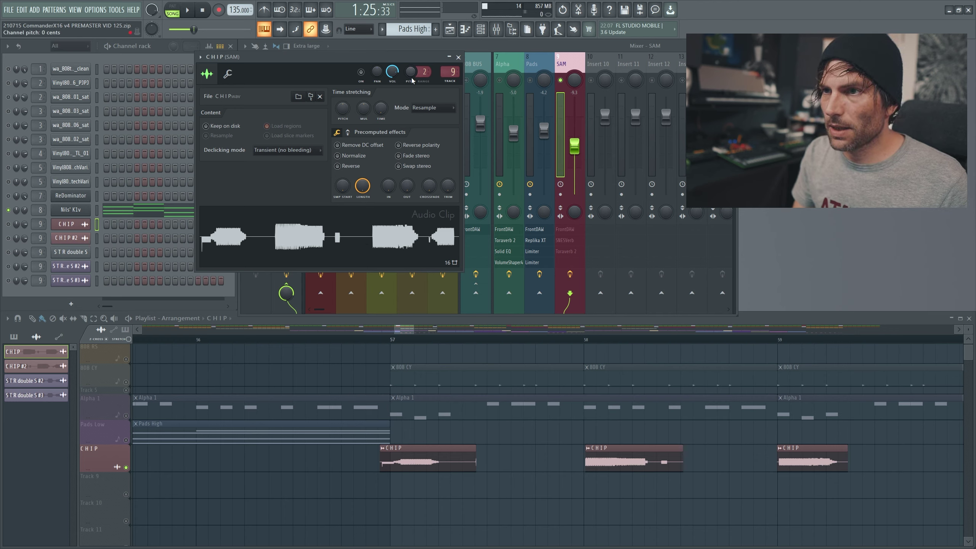
Step: Switch to FL Studio, close the CHIP sample's settings and set the playback position just before bar 57
{"action": "left_click", "coordinate": [459, 58]}
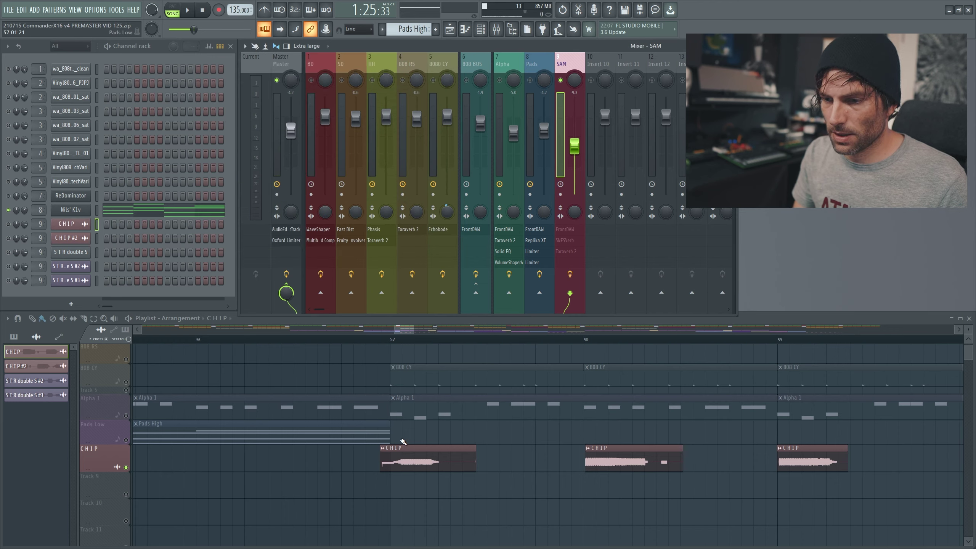
{"action": "left_click", "coordinate": [390, 339]}
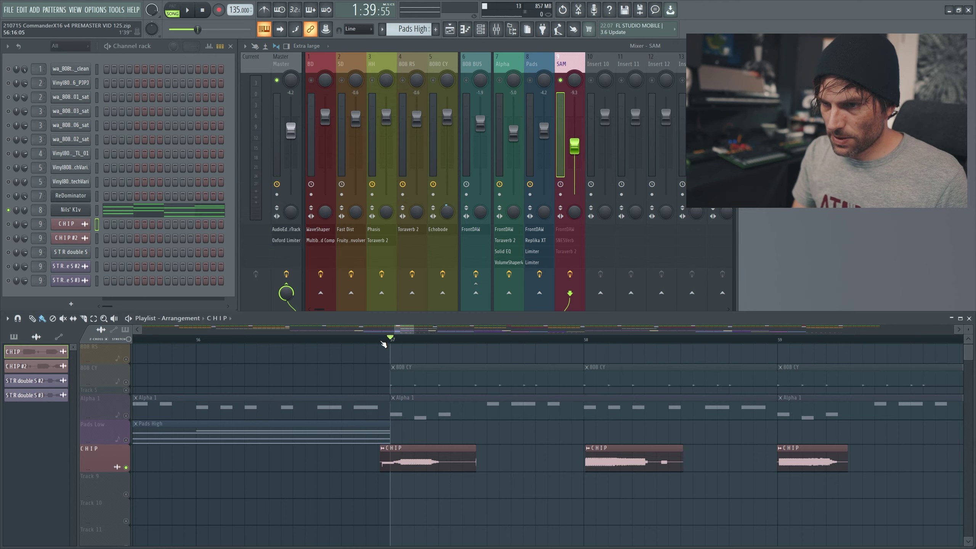
{"action": "left_click", "coordinate": [371, 340]}
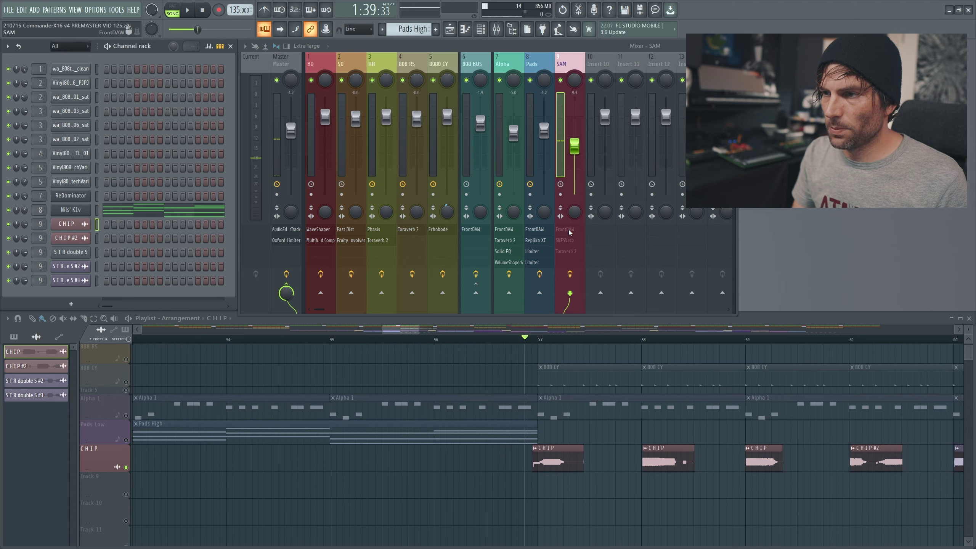
Step: Enable FrontDAW and SNESVerb on the SAM mixer track and preview the CHIP vocal clip with them
{"action": "left_click", "coordinate": [569, 230]}
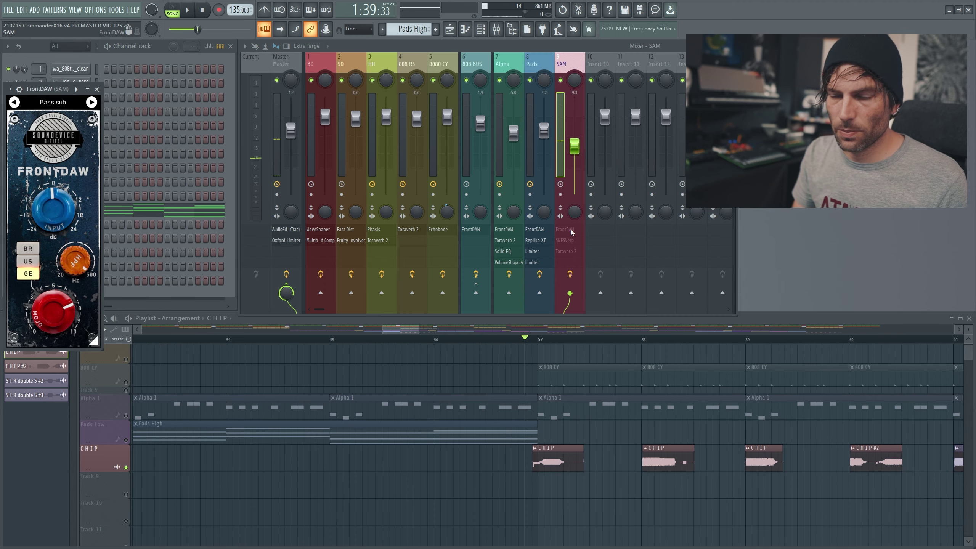
{"action": "left_click", "coordinate": [565, 240]}
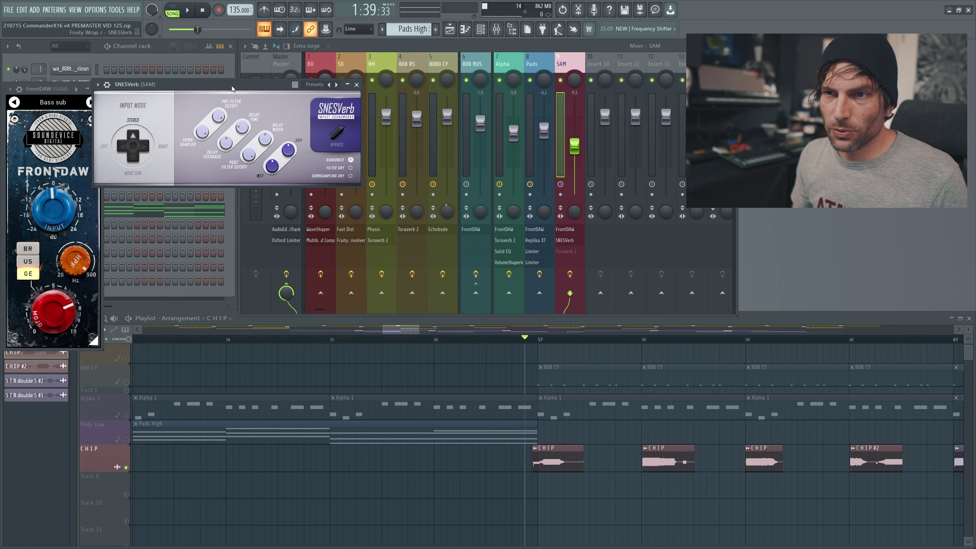
{"action": "left_click_drag", "start_coordinate": [232, 88], "coordinate": [244, 98]}
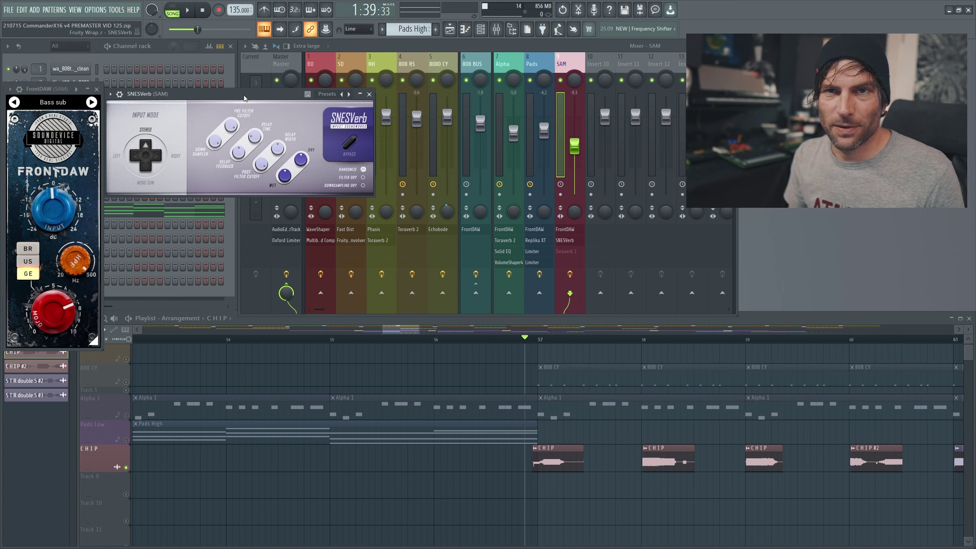
{"action": "key", "text": "space"}
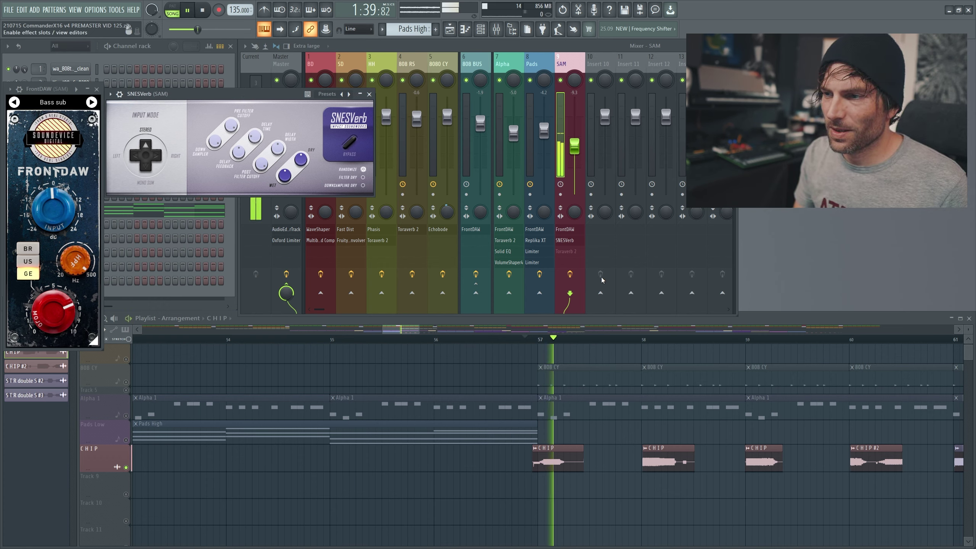
{"action": "key", "text": "space"}
Step: Enable Toraverb 2 on the SAM mixer track and play the vocal with the reverb
{"action": "left_click", "coordinate": [579, 253]}
{"action": "left_click_drag", "start_coordinate": [362, 96], "coordinate": [376, 112]}
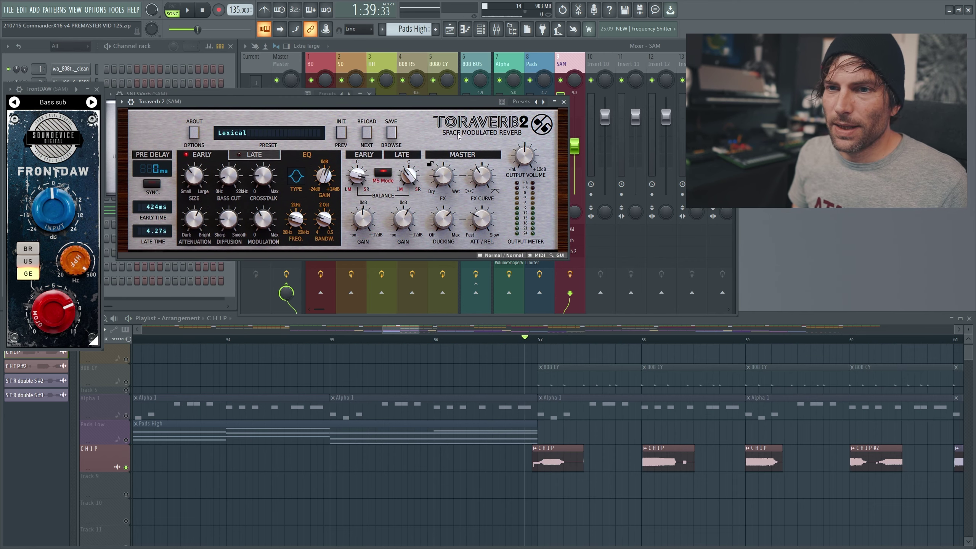
{"action": "key", "text": "space"}
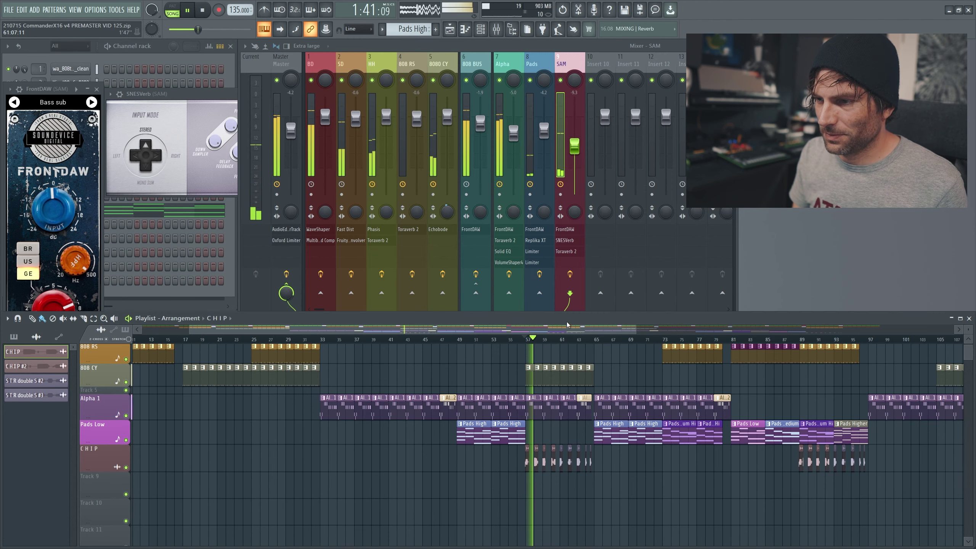
Step: Toggle the solo state of the SAM mixer track and the 808 RS playlist track during playback
{"action": "scroll", "coordinate": [657, 405], "scroll_direction": "up", "scroll_amount": 2}
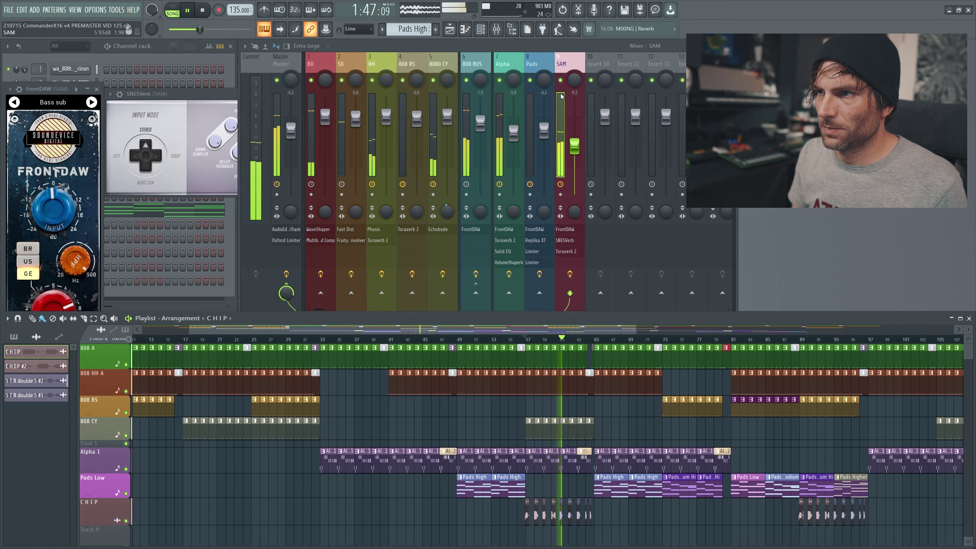
{"action": "right_click", "coordinate": [561, 80]}
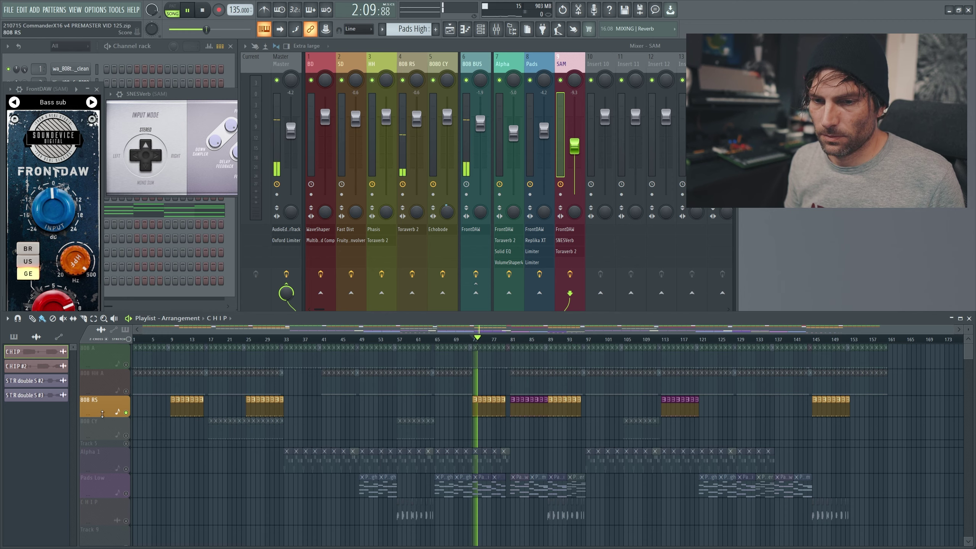
{"action": "right_click", "coordinate": [126, 413]}
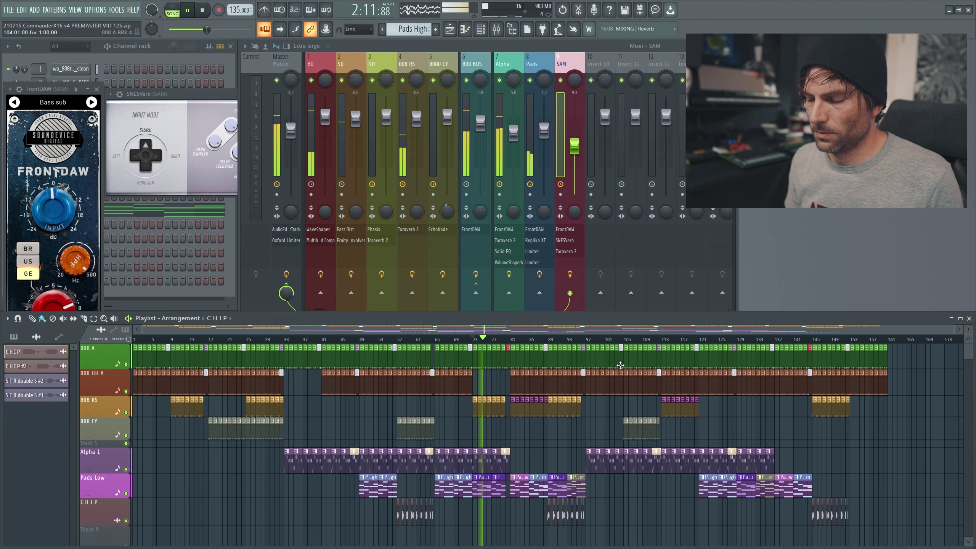
{"action": "scroll", "coordinate": [561, 433], "scroll_direction": "down", "scroll_amount": 1}
{"action": "scroll", "coordinate": [562, 432], "scroll_direction": "up", "scroll_amount": 1}
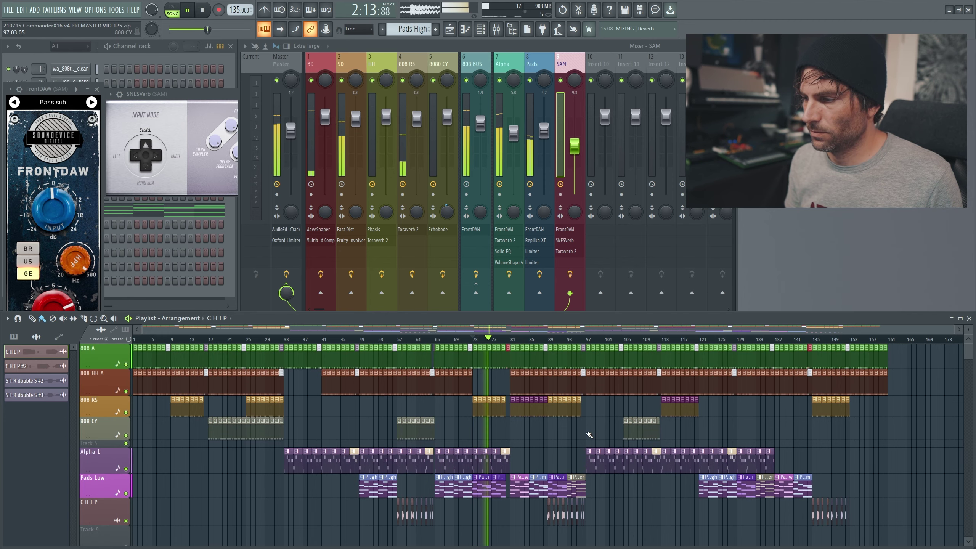
Step: Stop playback, move the playback position to the start of the song and play the arrangement
{"action": "key", "text": "space"}
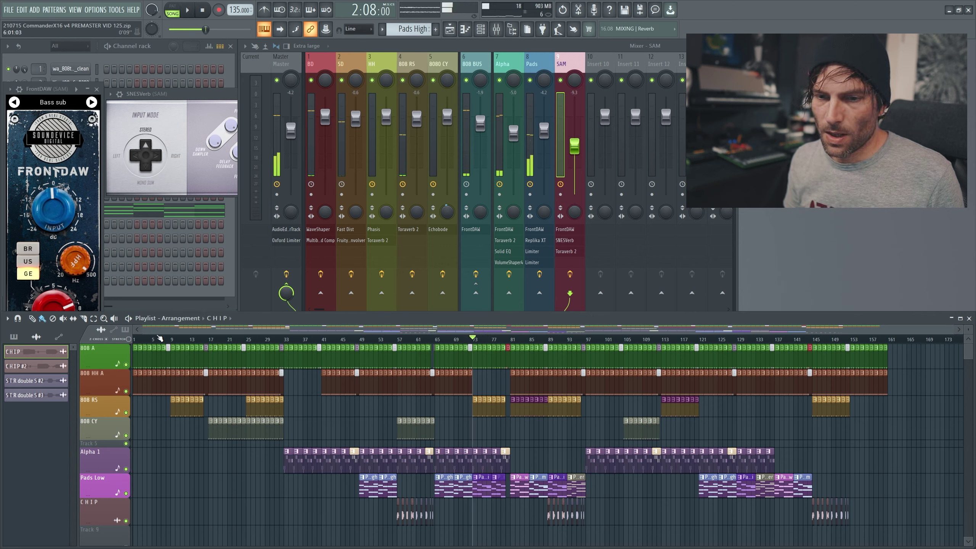
{"action": "left_click", "coordinate": [136, 340]}
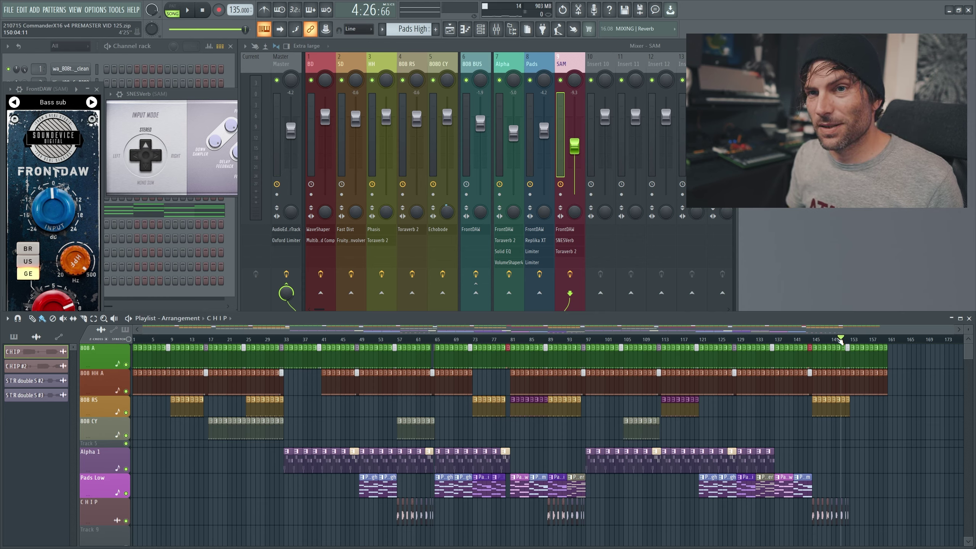
{"action": "key", "text": "space"}
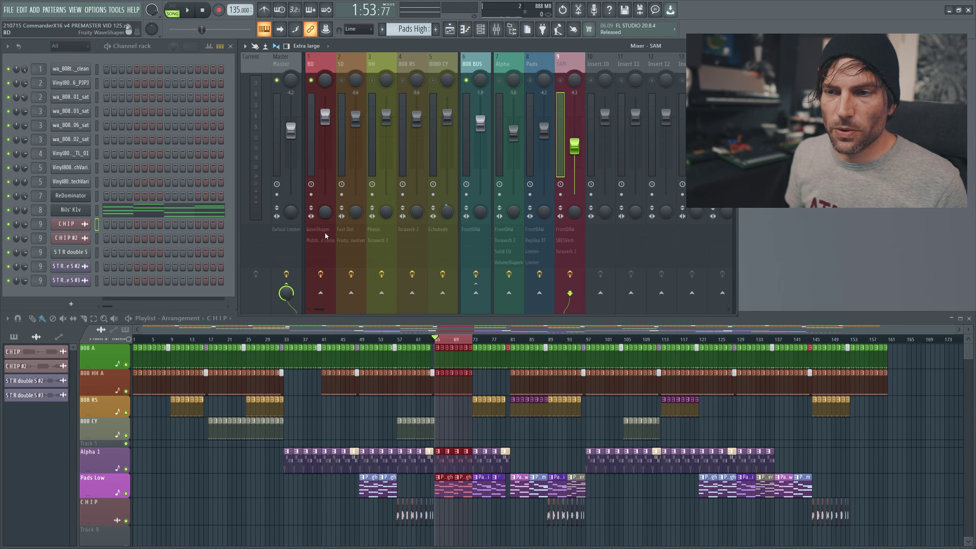
Step: During playback, enable Fruity WaveShaper and Fruity Multiband Compressor on the BD mixer track, and close the compressor's window
{"action": "key", "text": "space"}
{"action": "left_click", "coordinate": [324, 230]}
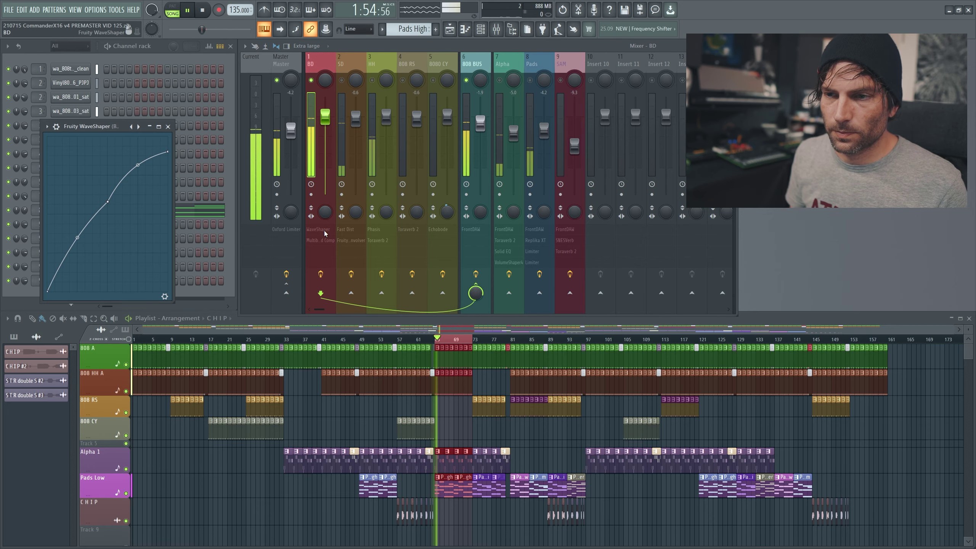
{"action": "left_click", "coordinate": [327, 241]}
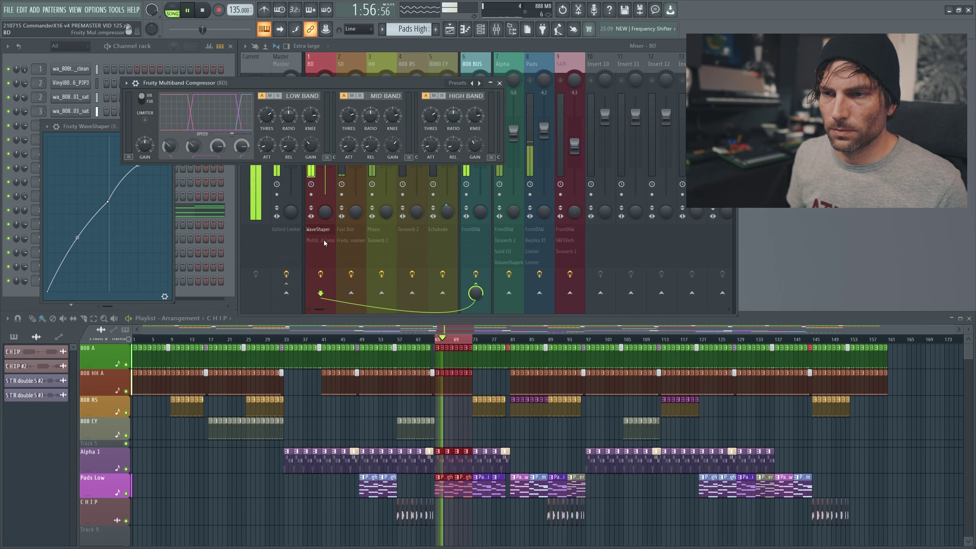
{"action": "left_click", "coordinate": [499, 83]}
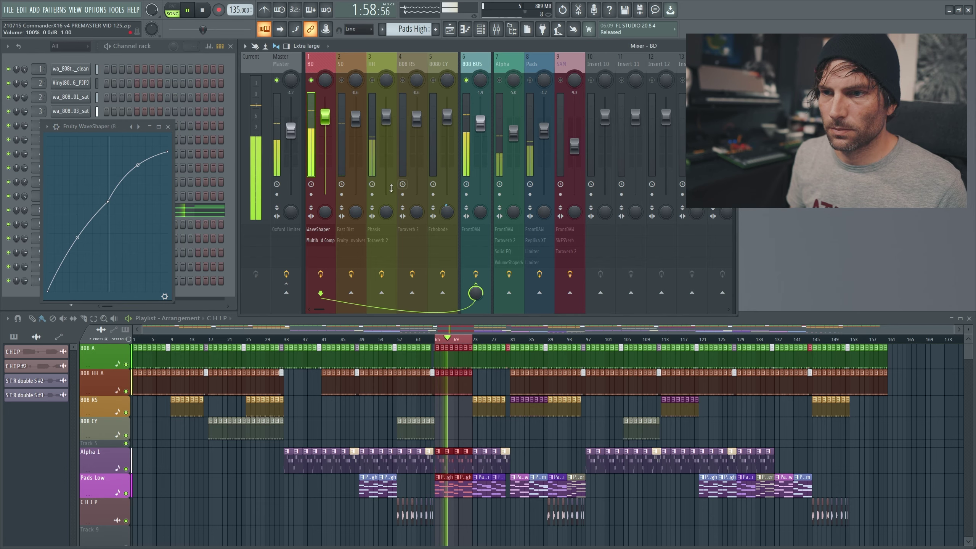
Step: Enable Fruity Fast Dist and Fruity Convolver on the SD mixer track, and close the convolver's window
{"action": "left_click", "coordinate": [346, 160]}
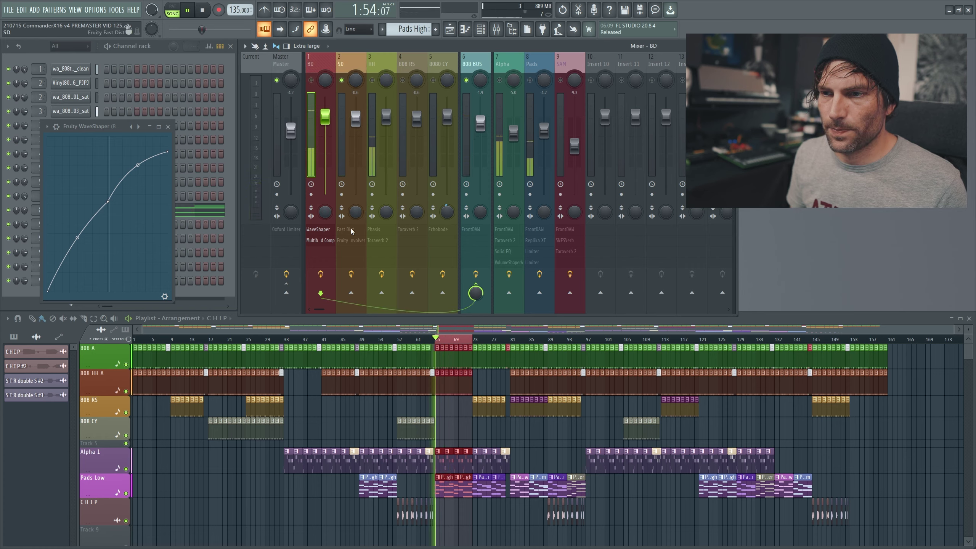
{"action": "left_click", "coordinate": [351, 229]}
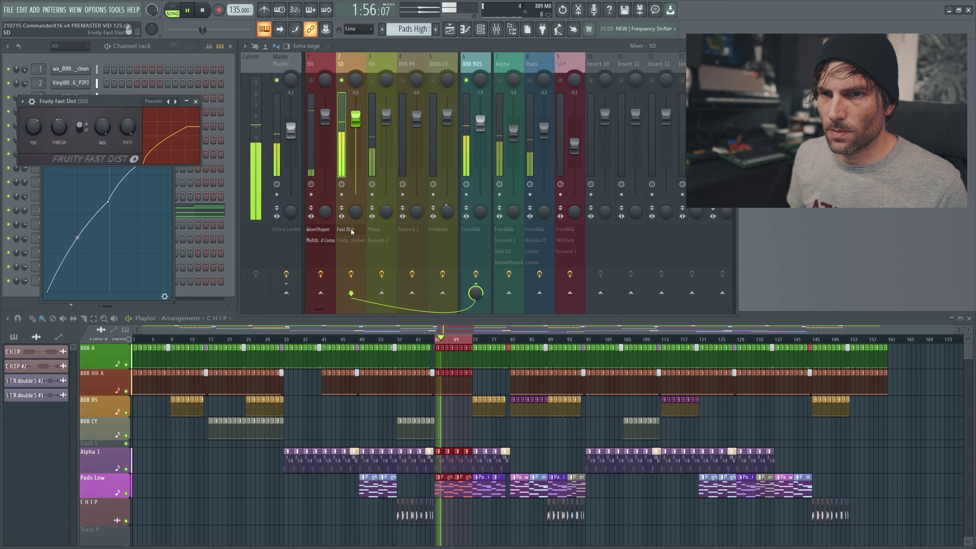
{"action": "left_click", "coordinate": [353, 240]}
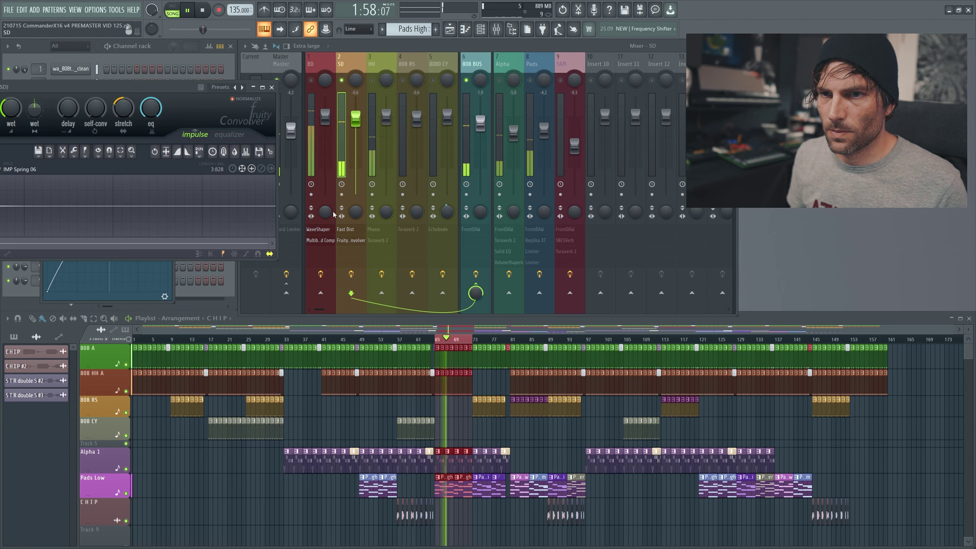
{"action": "left_click_drag", "start_coordinate": [176, 90], "coordinate": [289, 92]}
{"action": "left_click", "coordinate": [384, 90]}
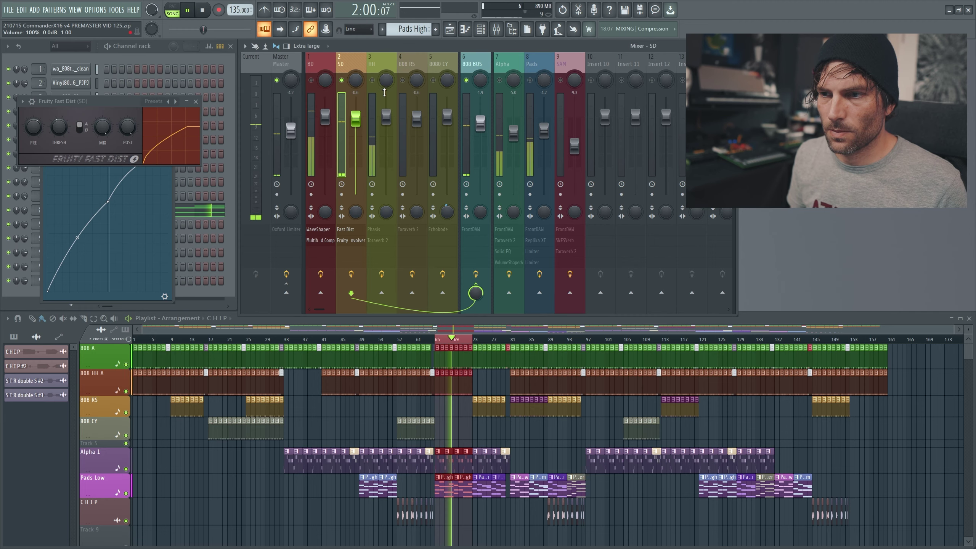
Step: Restart playback and enable Phasis and Toraverb 2 on the HH mixer track, closing the reverb's window
{"action": "key", "text": "space"}
{"action": "key", "text": "space"}
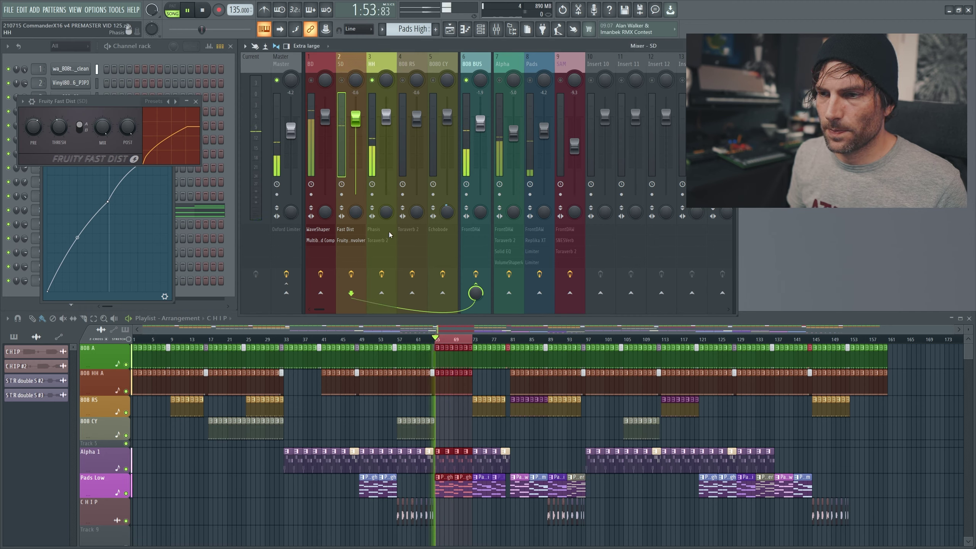
{"action": "left_click", "coordinate": [391, 236]}
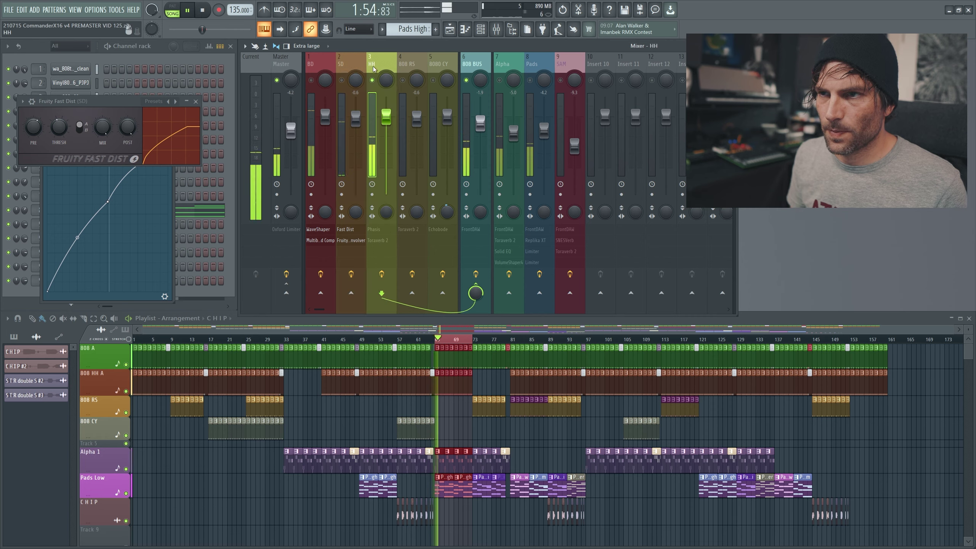
{"action": "left_click", "coordinate": [381, 229]}
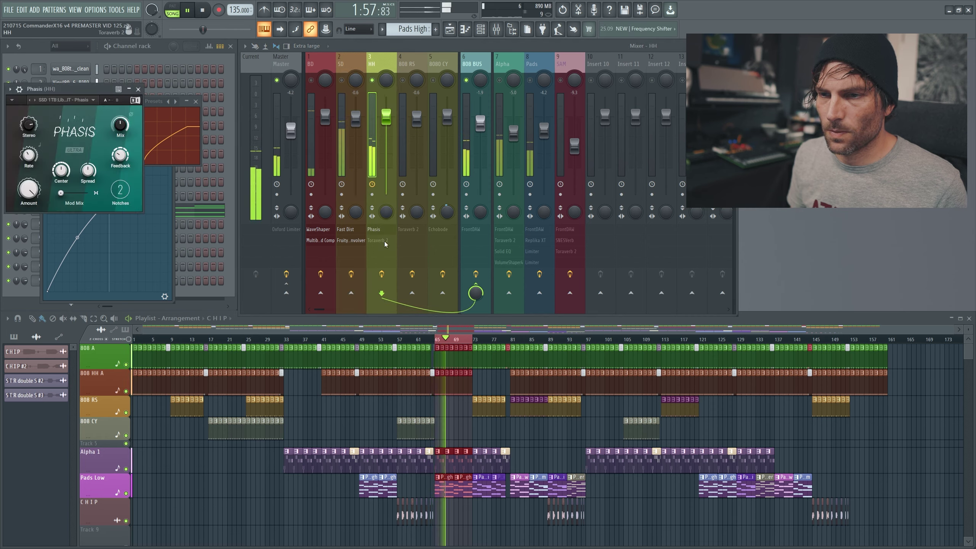
{"action": "left_click", "coordinate": [385, 240]}
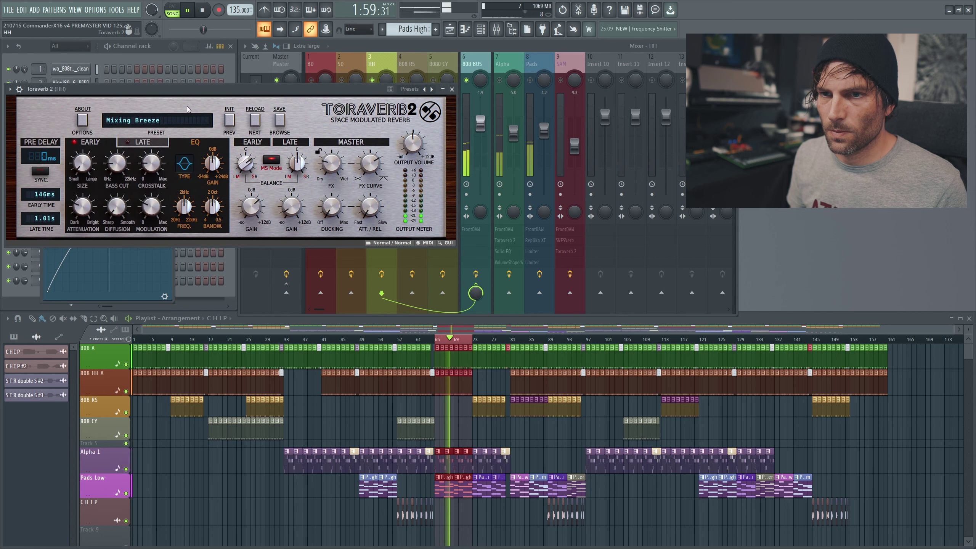
{"action": "left_click", "coordinate": [451, 90]}
Step: Play the 808 RS section and enable Toraverb 2 on the 808 RS mixer track
{"action": "key", "text": "space"}
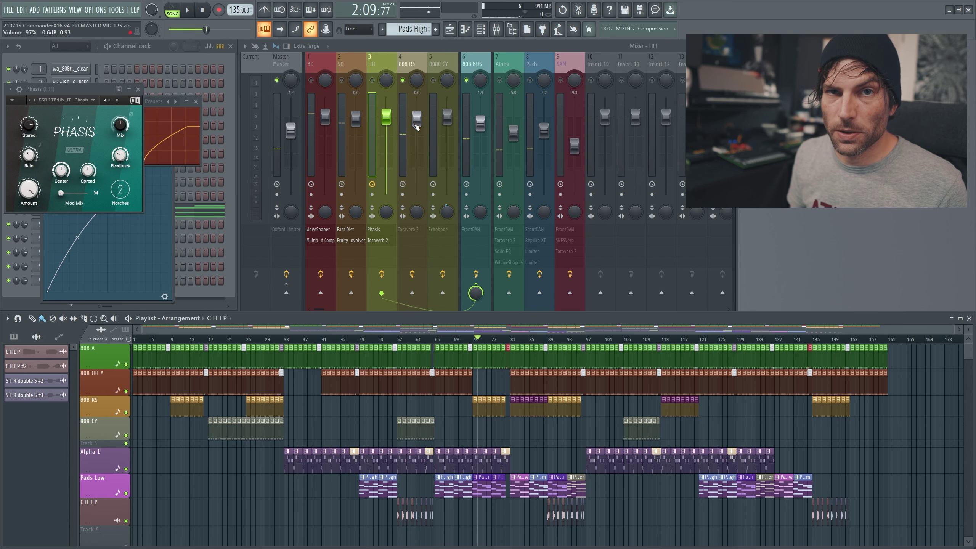
{"action": "key", "text": "space"}
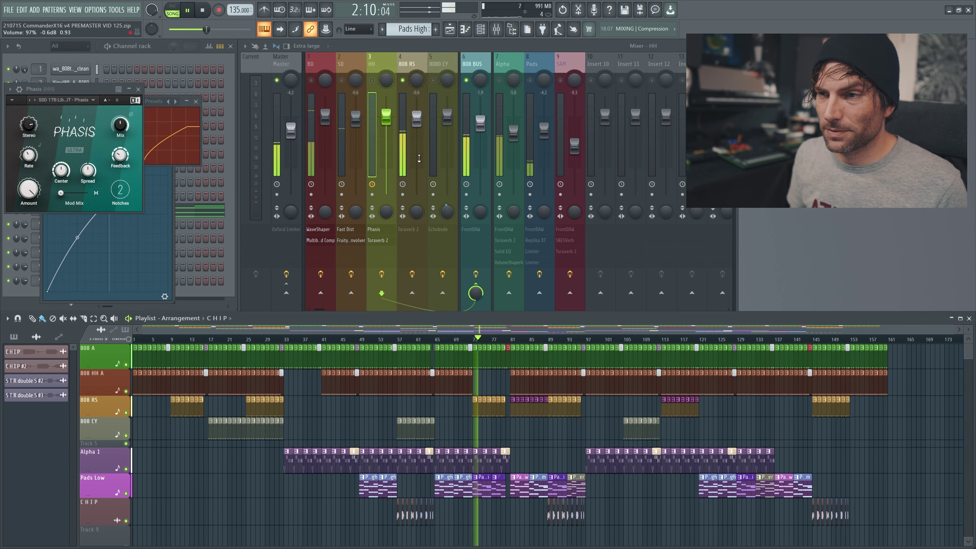
{"action": "left_click", "coordinate": [405, 197]}
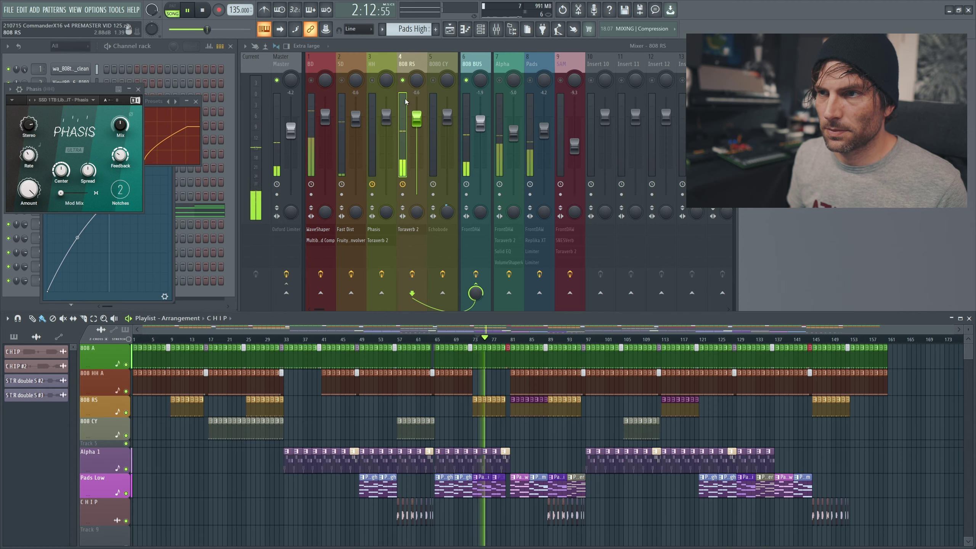
Step: Play the drums to compare the 808 BUS with FrontDAW bypassed and active, and close the FrontDAW window
{"action": "left_click", "coordinate": [412, 230]}
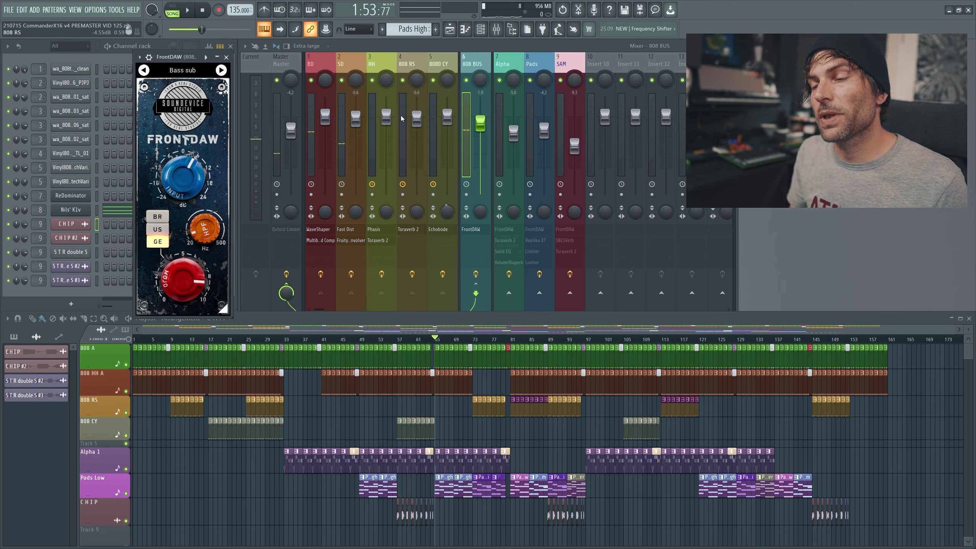
{"action": "key", "text": "space"}
{"action": "middle_click", "coordinate": [475, 232]}
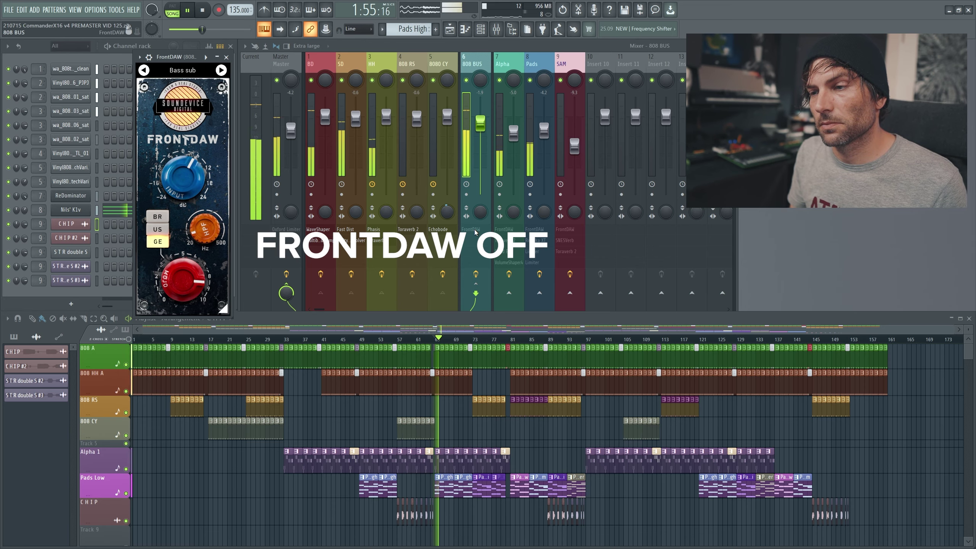
{"action": "middle_click", "coordinate": [475, 233]}
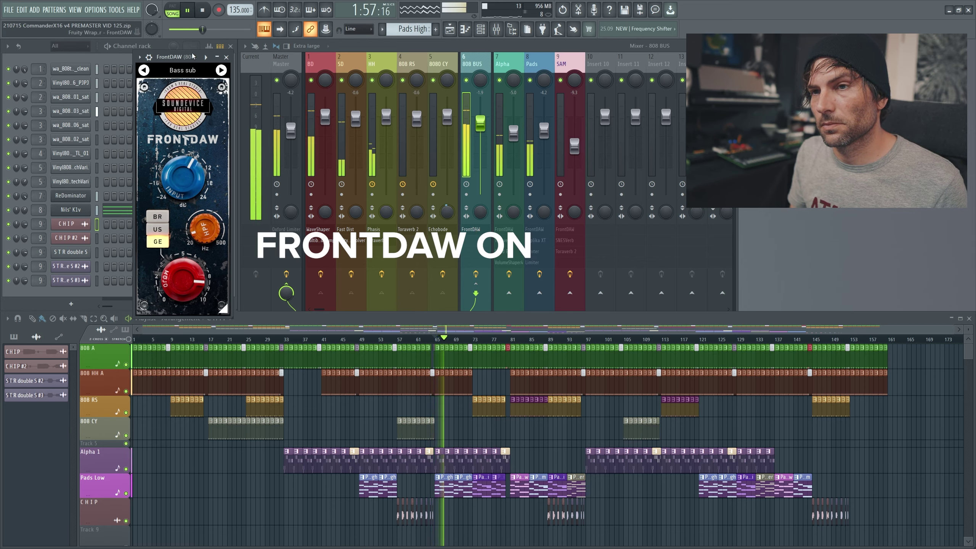
{"action": "left_click", "coordinate": [226, 57]}
{"action": "key", "text": "space"}
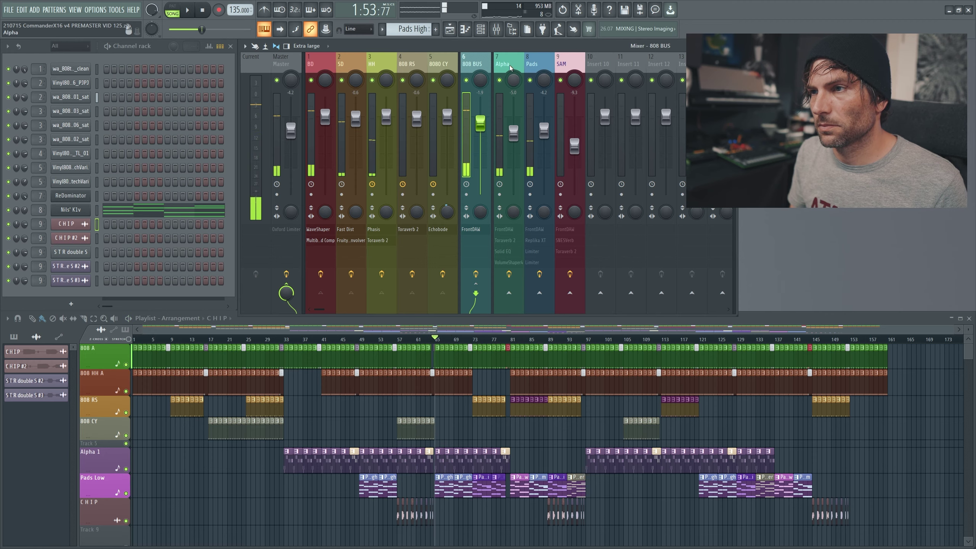
Step: Play the soloed Alpha mixer track, enabling FrontDAW and Toraverb 2 on it and moving the reverb window clear of the effect slots
{"action": "left_click", "coordinate": [509, 68]}
{"action": "key", "text": "space"}
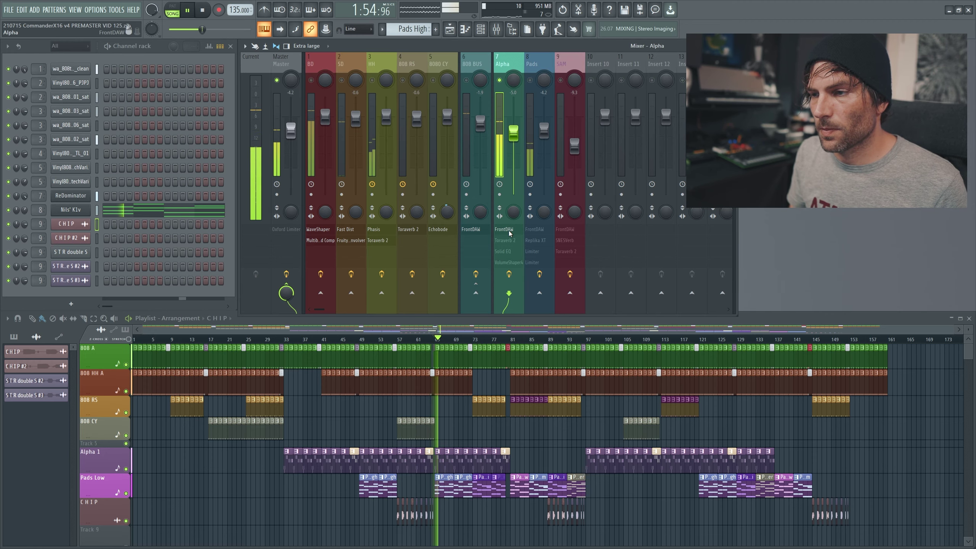
{"action": "left_click", "coordinate": [510, 233]}
{"action": "left_click", "coordinate": [515, 240]}
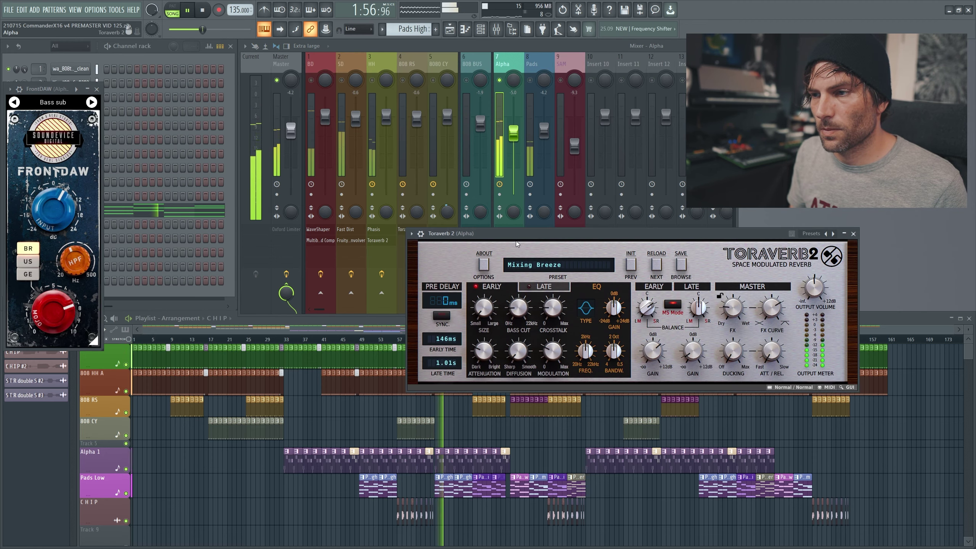
{"action": "left_click_drag", "start_coordinate": [515, 241], "coordinate": [89, 80]}
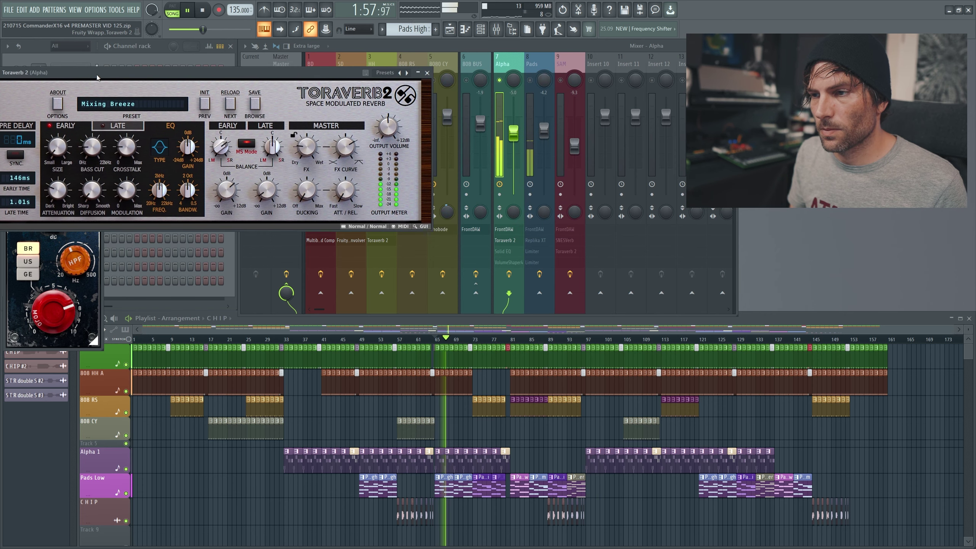
Step: Enable Solid EQ and VolumeShaper4 on the Alpha mixer track, and move the VolumeShaper4 window aside with playback stopped
{"action": "left_click", "coordinate": [513, 252]}
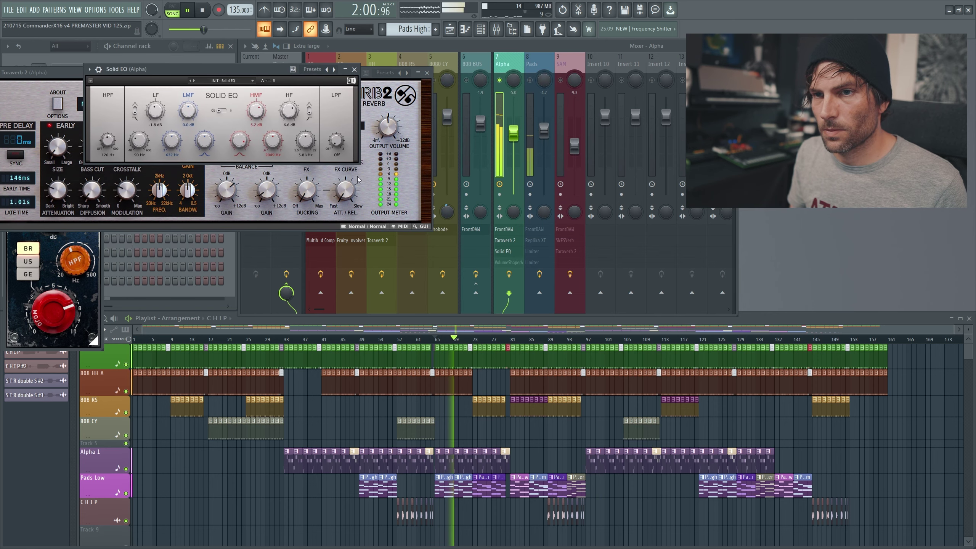
{"action": "left_click", "coordinate": [507, 262]}
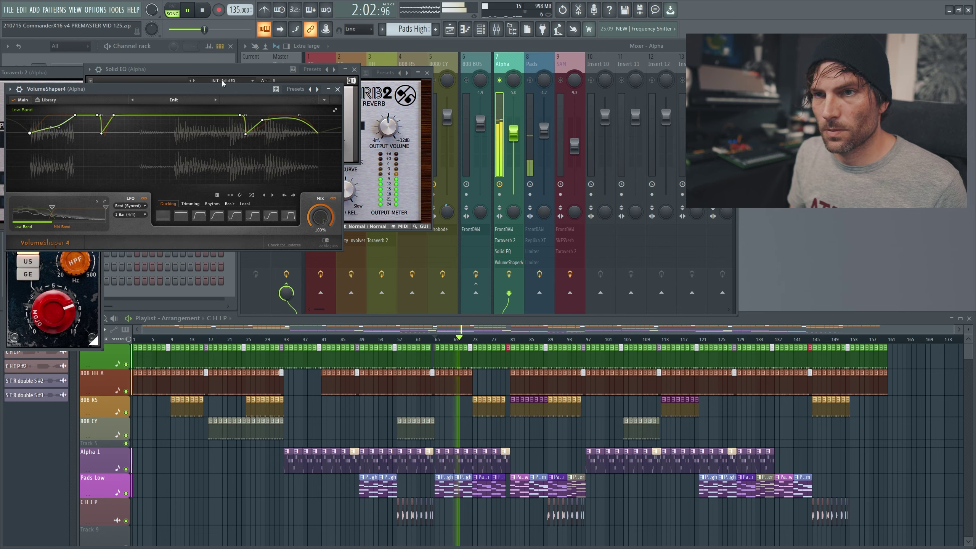
{"action": "key", "text": "space"}
{"action": "left_click_drag", "start_coordinate": [130, 88], "coordinate": [264, 86]}
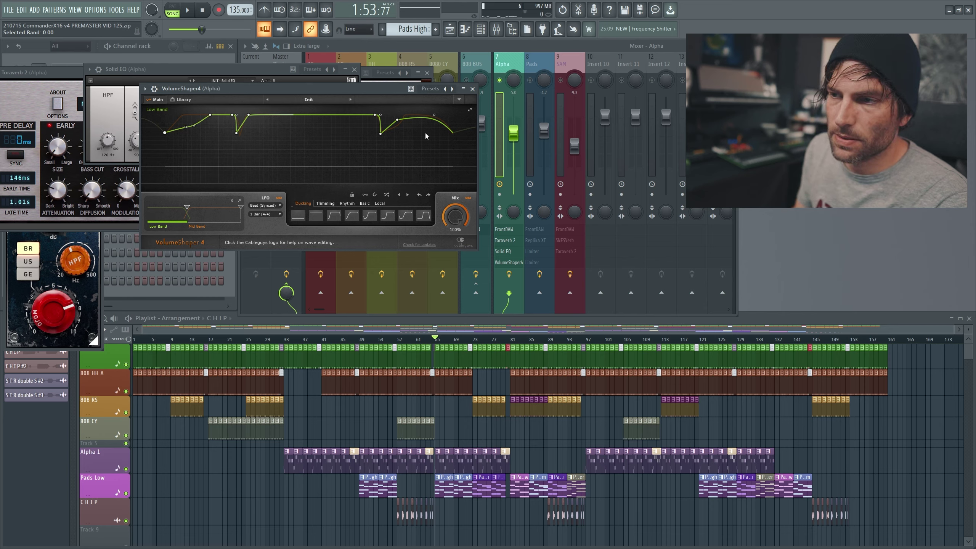
Step: Audition VolumeShaper4's effect on the soloed Alpha track, and unsolo the track
{"action": "key", "text": "space"}
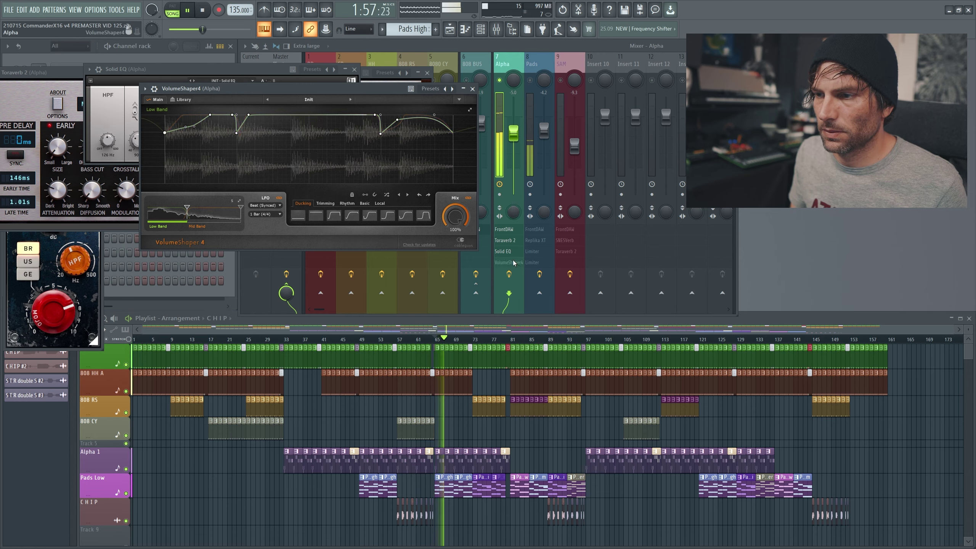
{"action": "right_click", "coordinate": [500, 80]}
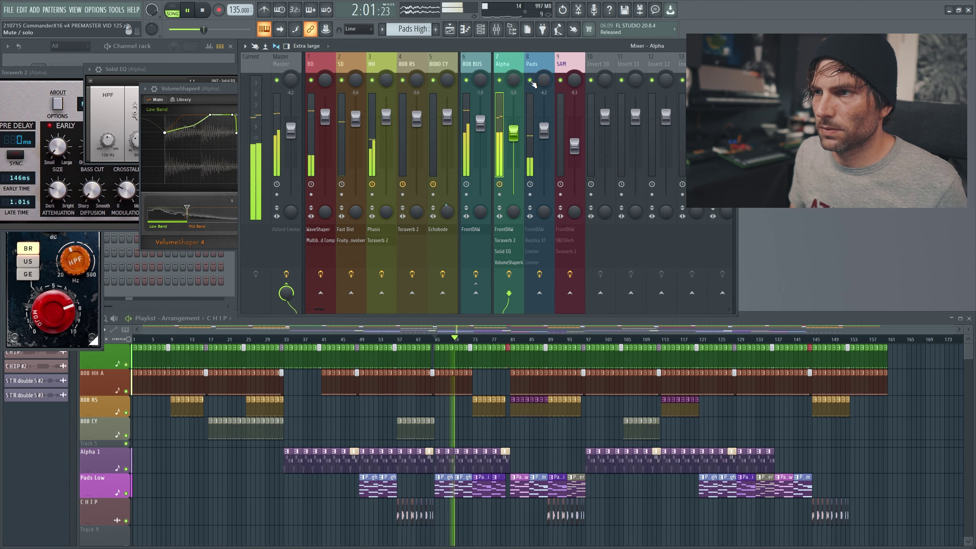
{"action": "key", "text": "space"}
Step: Solo and play the Pads mixer track, enabling FrontDAW and Replika XT on it and moving the delay window aside
{"action": "right_click", "coordinate": [531, 81]}
{"action": "left_click", "coordinate": [543, 63]}
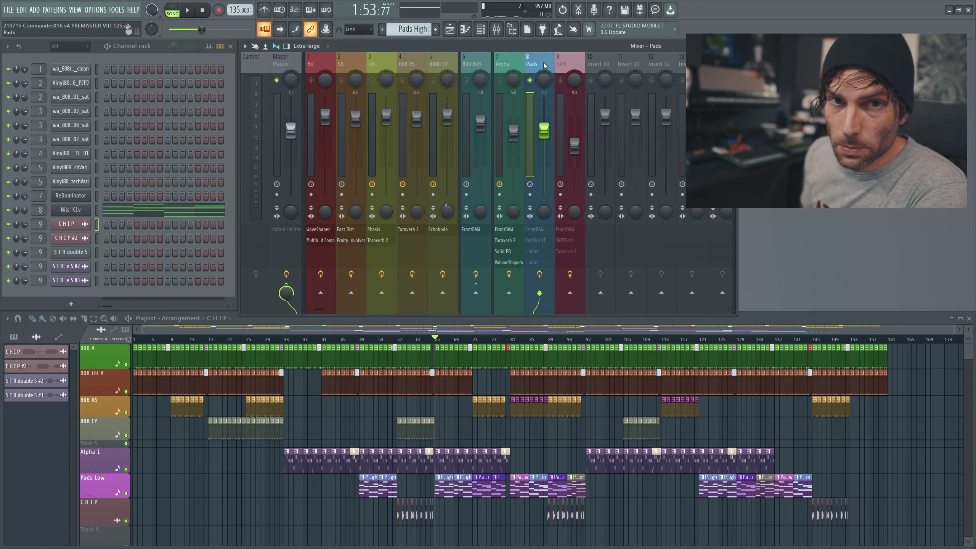
{"action": "key", "text": "space"}
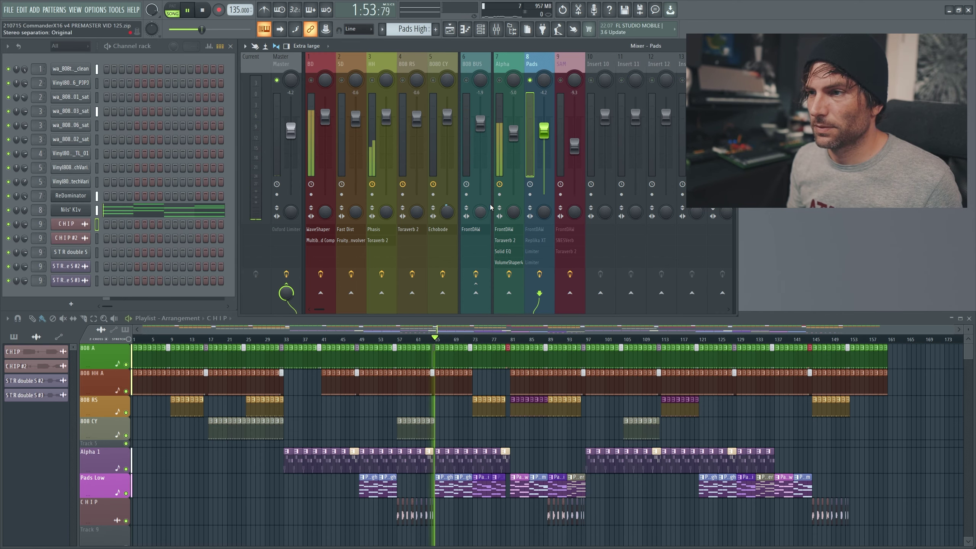
{"action": "left_click", "coordinate": [541, 229]}
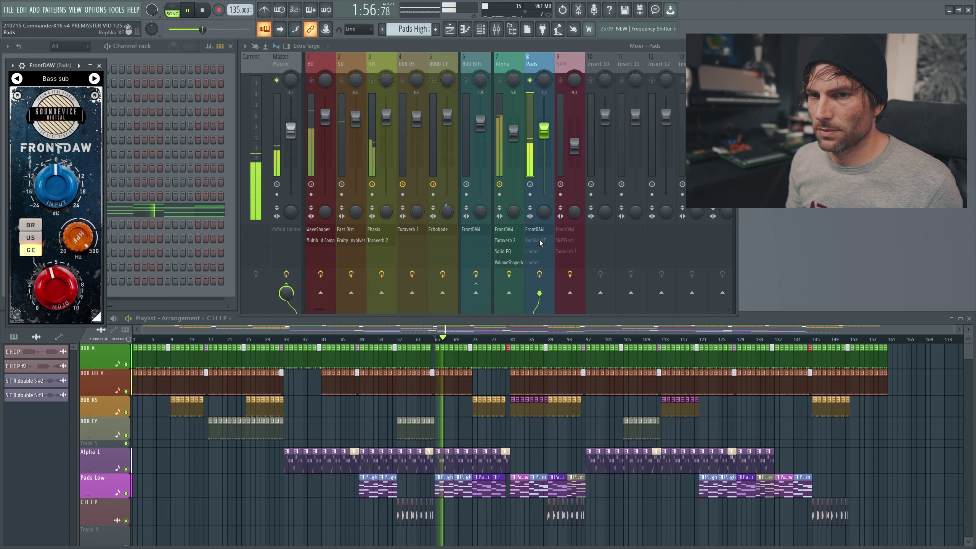
{"action": "left_click", "coordinate": [540, 240]}
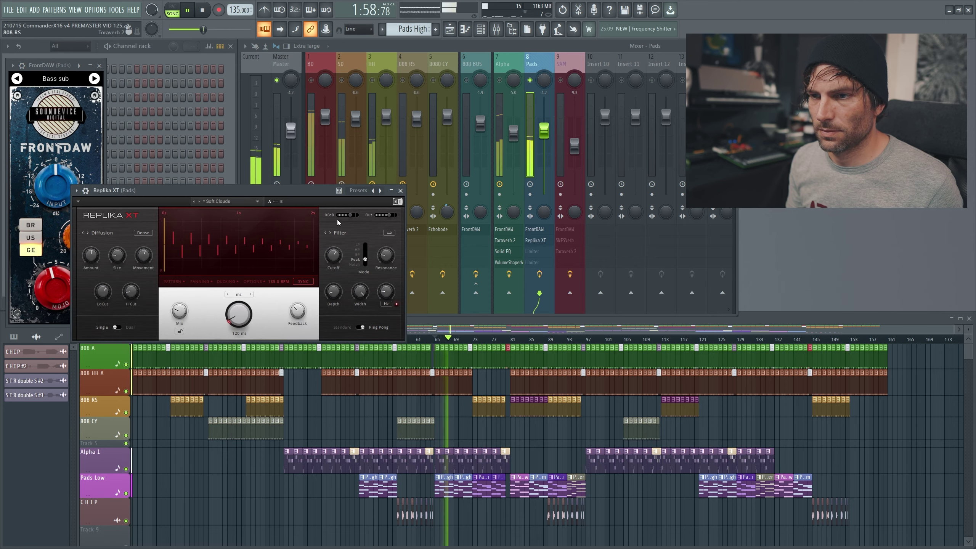
{"action": "left_click_drag", "start_coordinate": [318, 189], "coordinate": [310, 126]}
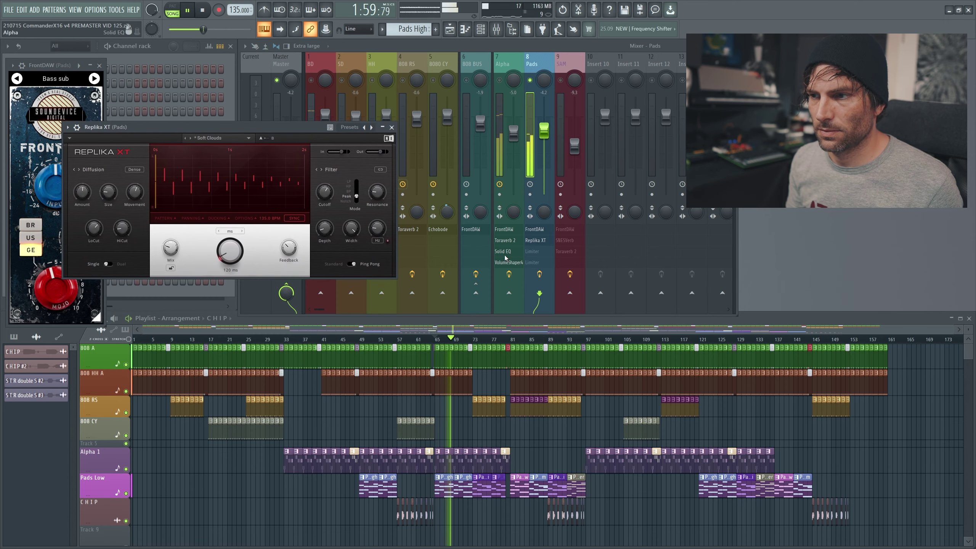
Step: Enable both Fruity Limiters on the Pads mixer track, stop playback and close the limiter windows
{"action": "left_click", "coordinate": [541, 252]}
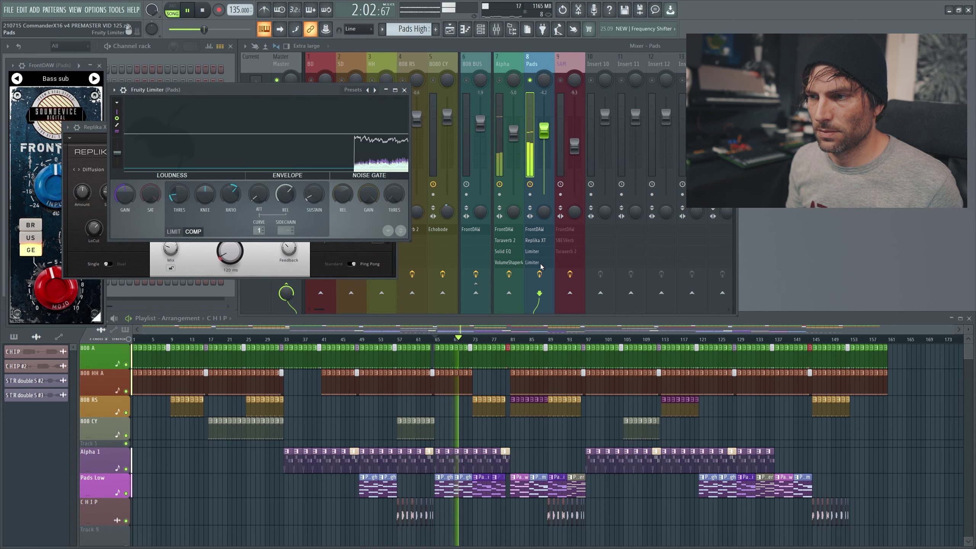
{"action": "left_click", "coordinate": [541, 264]}
{"action": "left_click", "coordinate": [387, 135]}
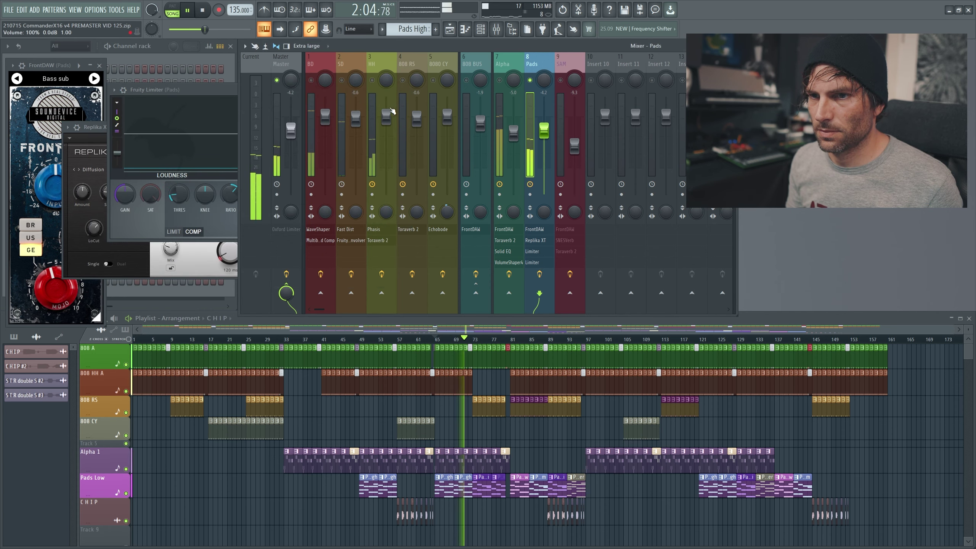
{"action": "key", "text": "space"}
{"action": "left_click", "coordinate": [403, 90]}
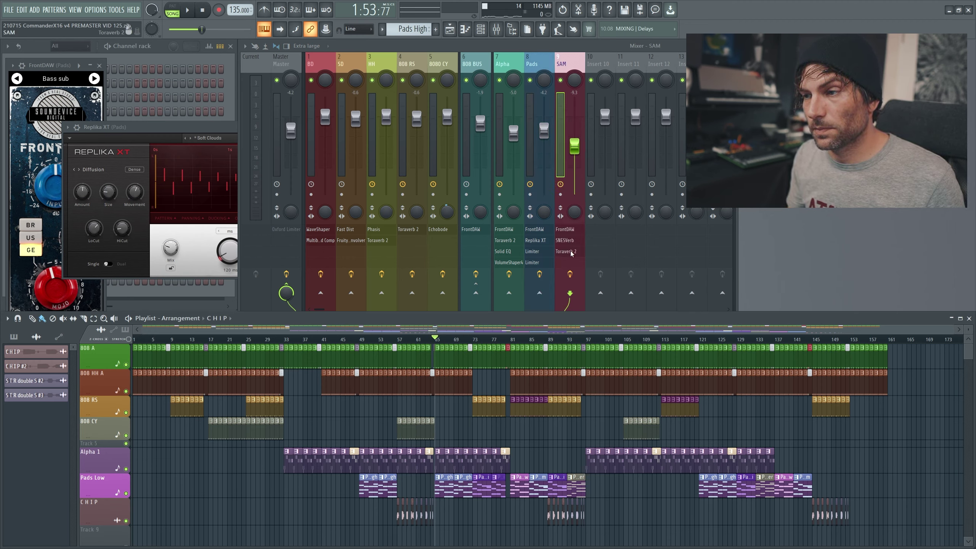
Step: Play the full mix and enable Oxford Limiter on the Master track
{"action": "key", "text": "space"}
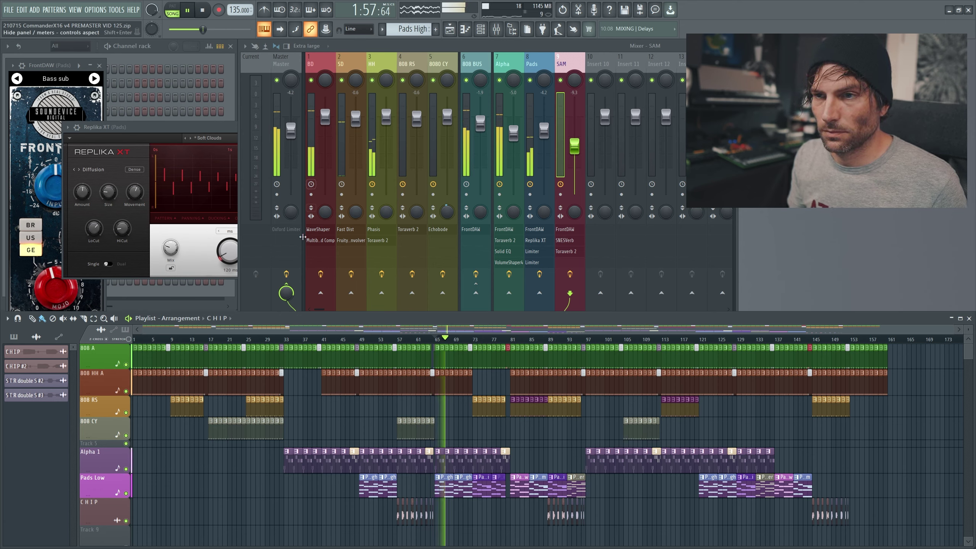
{"action": "left_click", "coordinate": [291, 232]}
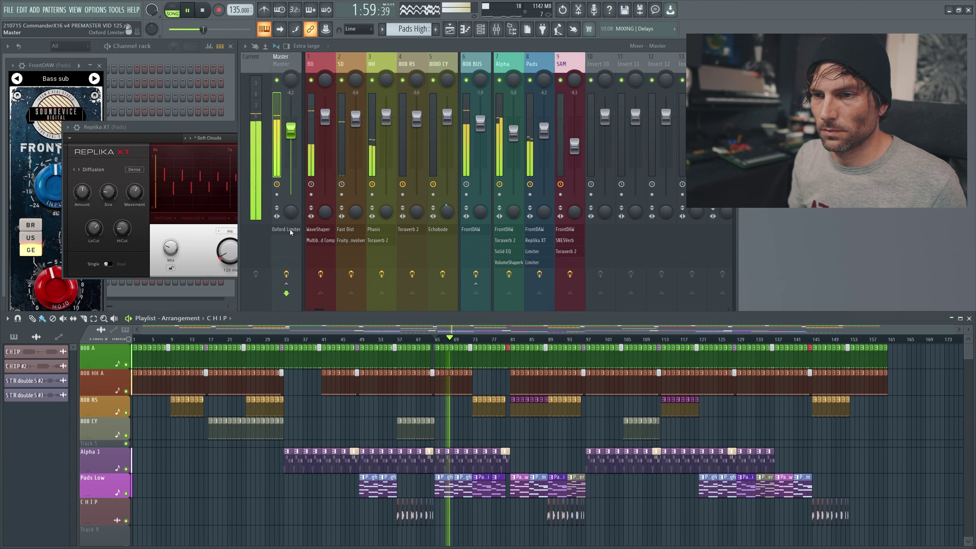
{"action": "left_click", "coordinate": [290, 231]}
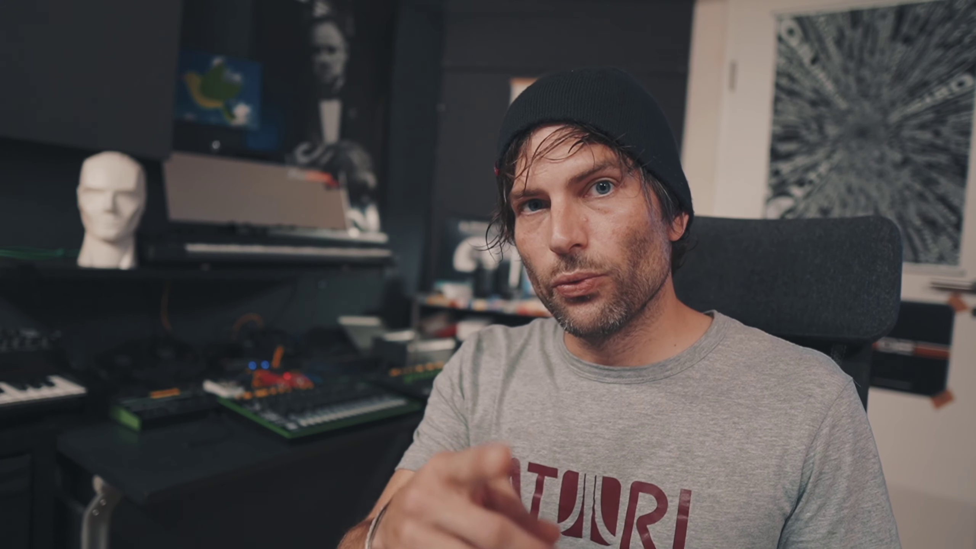